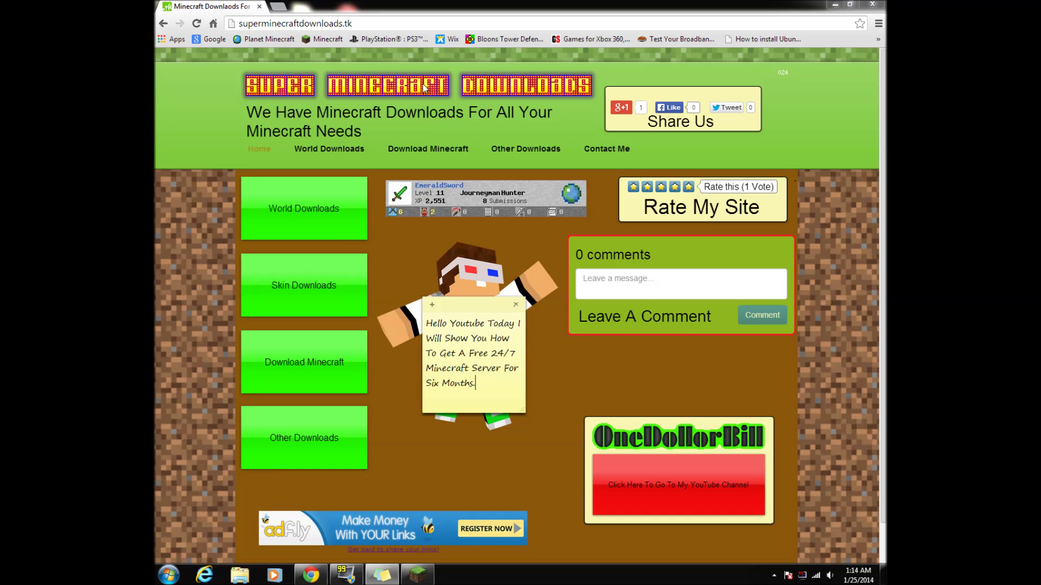
# Open the Free 24/7 Minecraft Server offer under Other Downloads, skip the ad, and open ZippHosting's free Minecraft hosting.
pyautogui.click(427, 49)
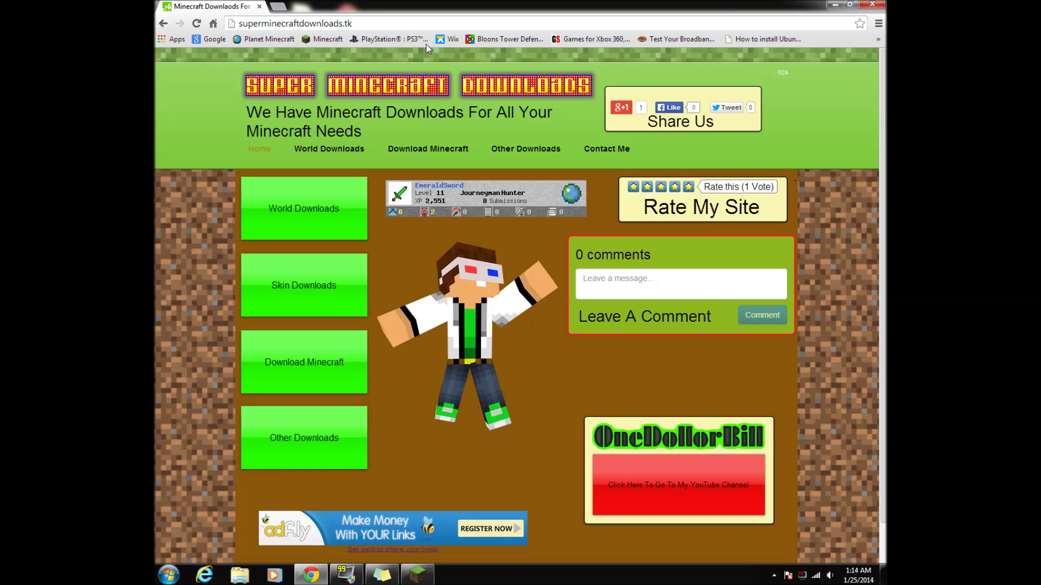
pyautogui.click(301, 451)
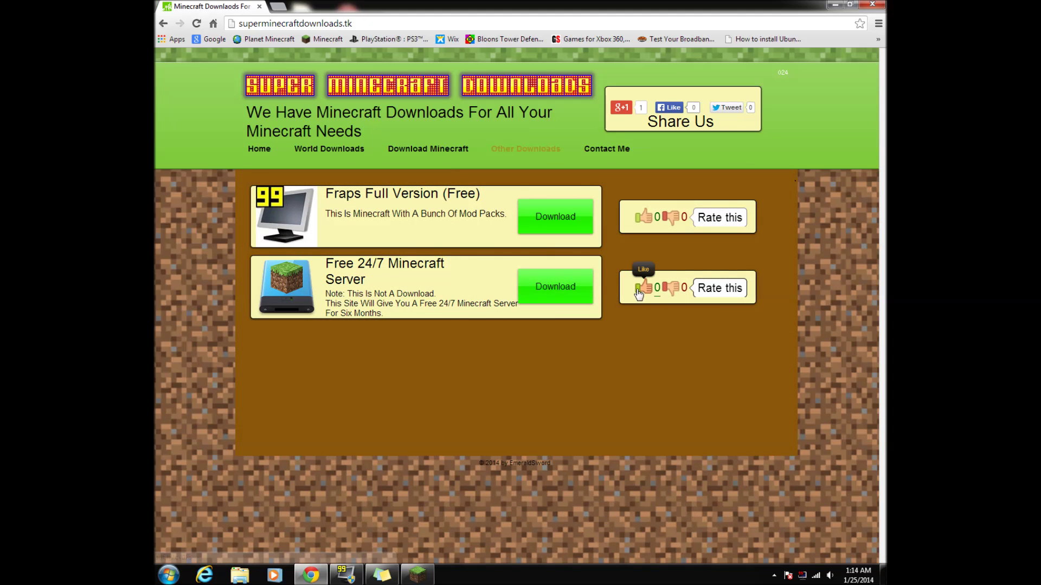
pyautogui.click(579, 289)
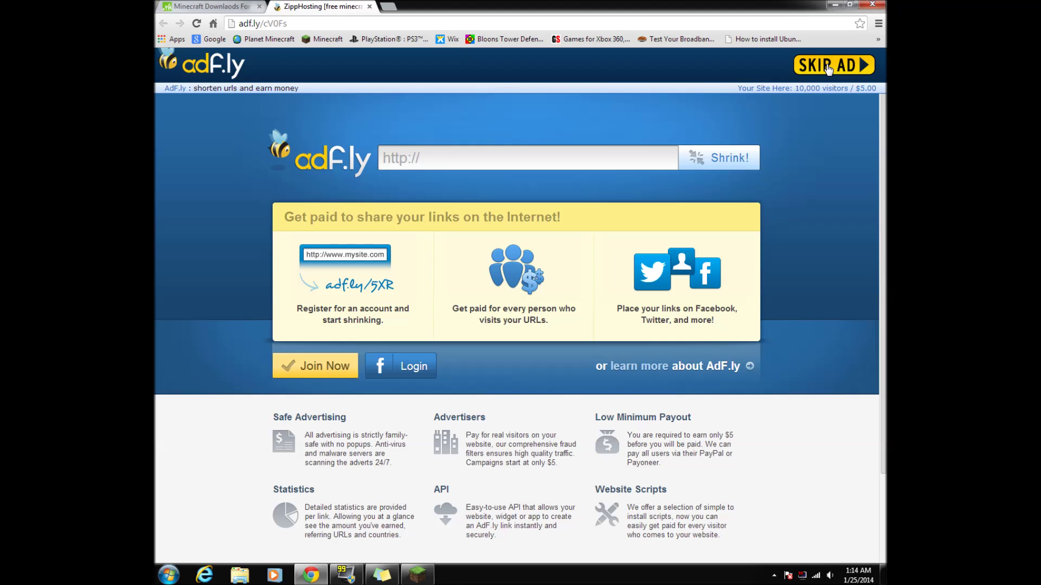
pyautogui.click(827, 67)
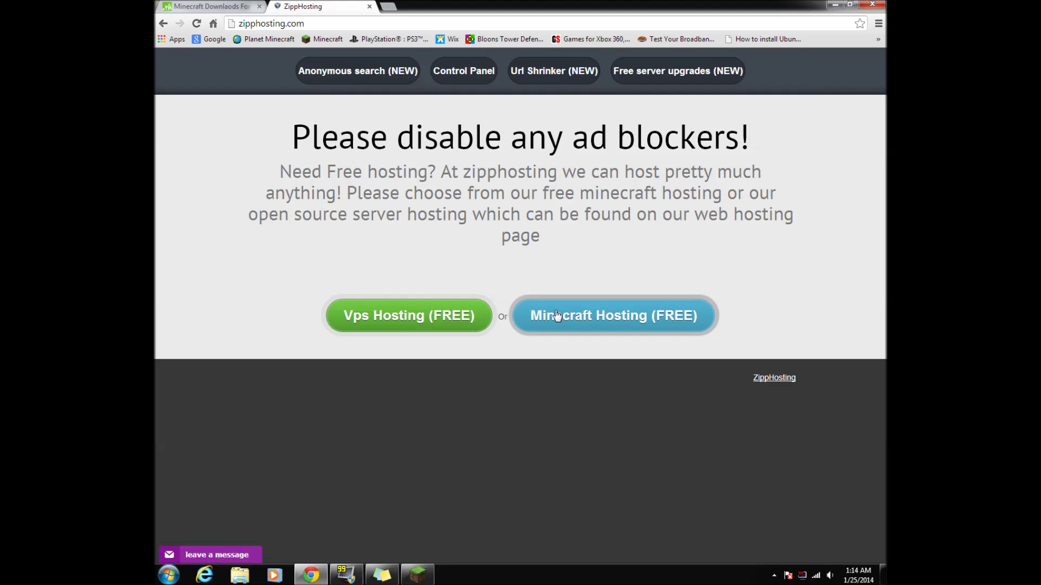
pyautogui.click(615, 320)
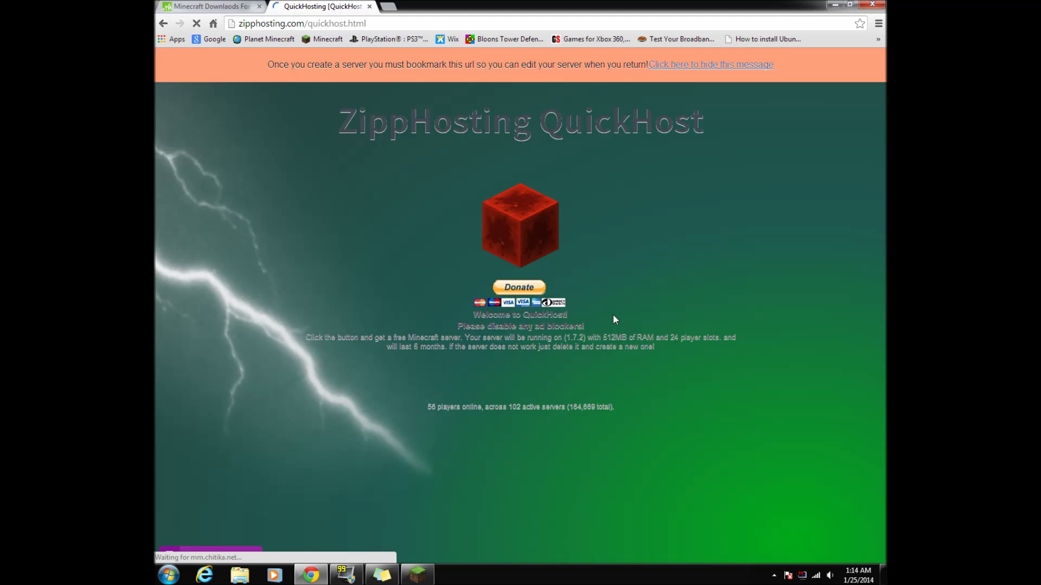
# Create a free QuickHost Minecraft server and copy its address, including the port.
pyautogui.click(530, 226)
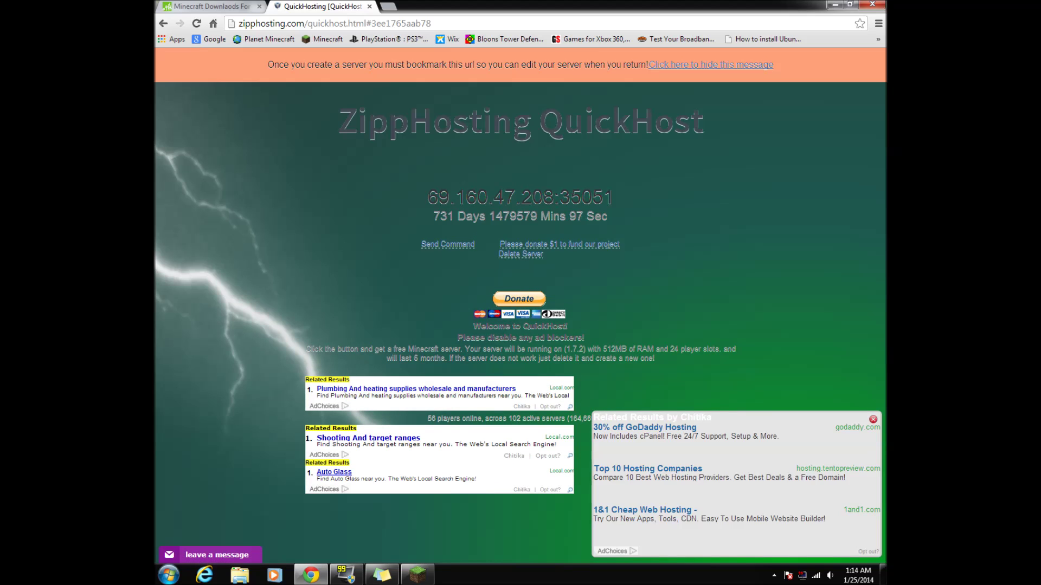
pyautogui.moveTo(426, 197); pyautogui.dragTo(639, 196)
pyautogui.hotkey('ctrl', 'c')
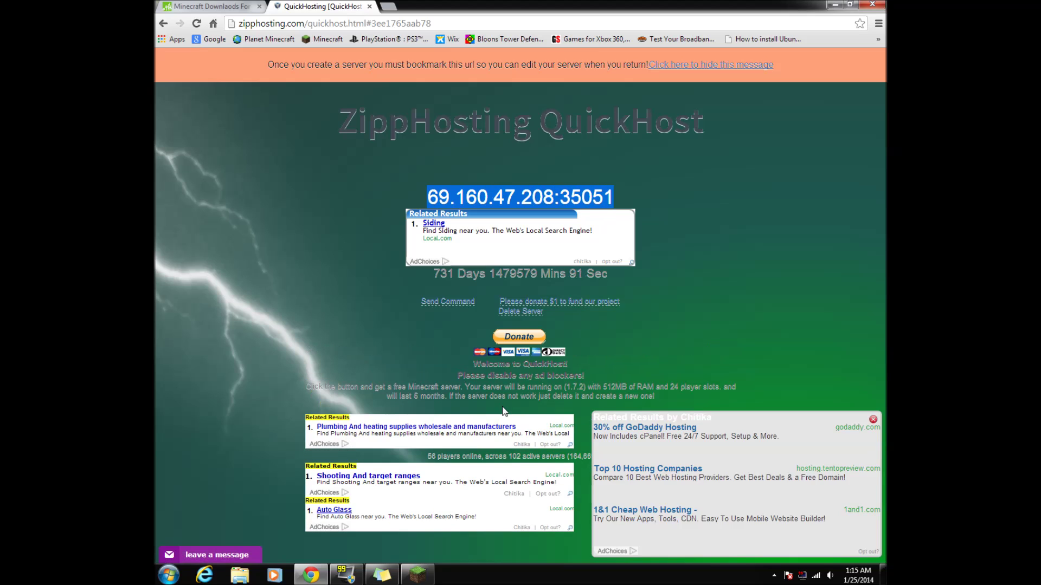
# Launch Minecraft 1.7.4, place its window below the server address on the web page, and open the multiplayer server list.
pyautogui.click(417, 575)
pyautogui.click(529, 536)
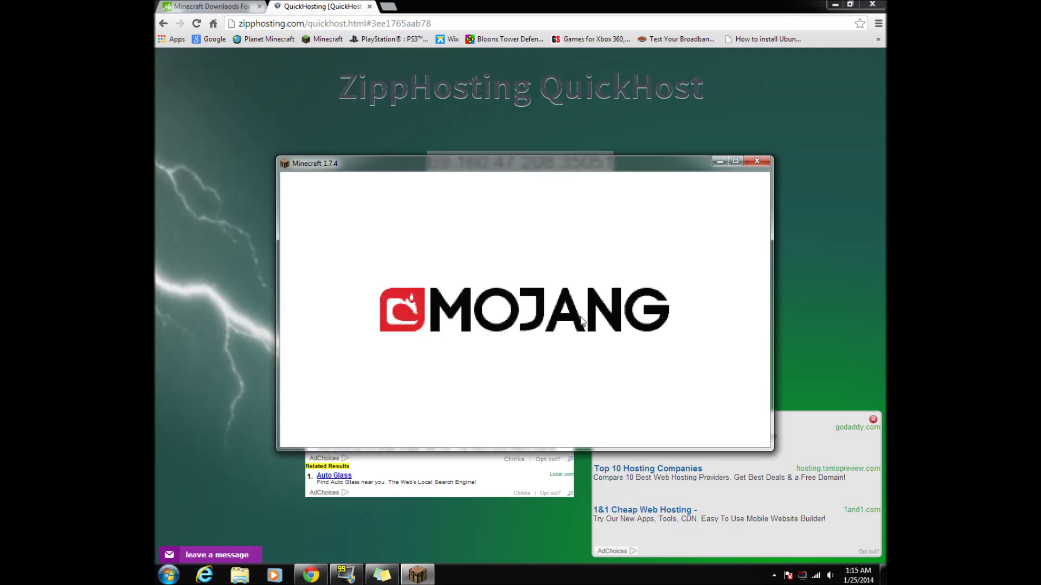
pyautogui.moveTo(551, 168); pyautogui.dragTo(556, 269)
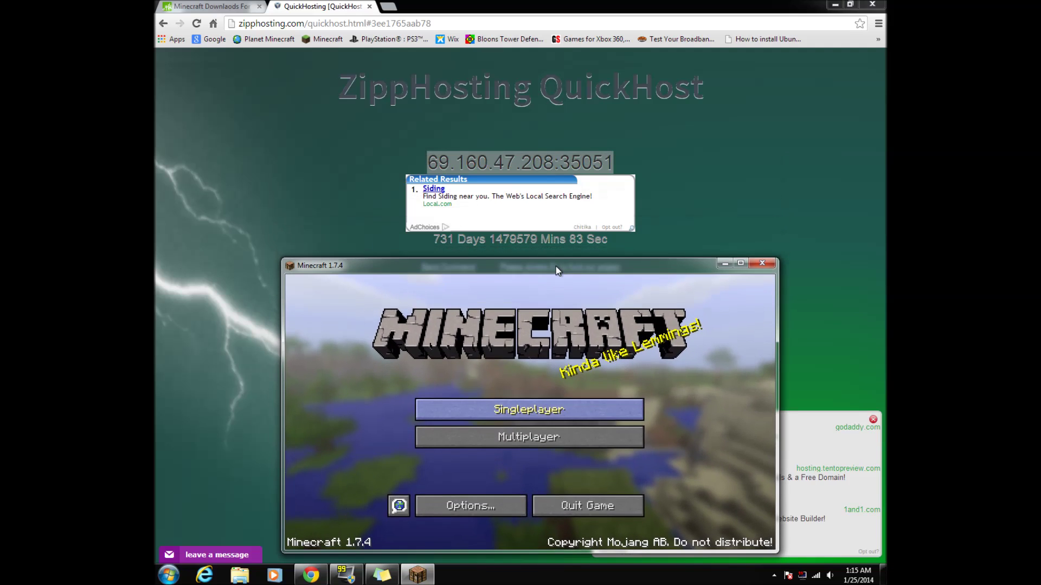
pyautogui.click(523, 437)
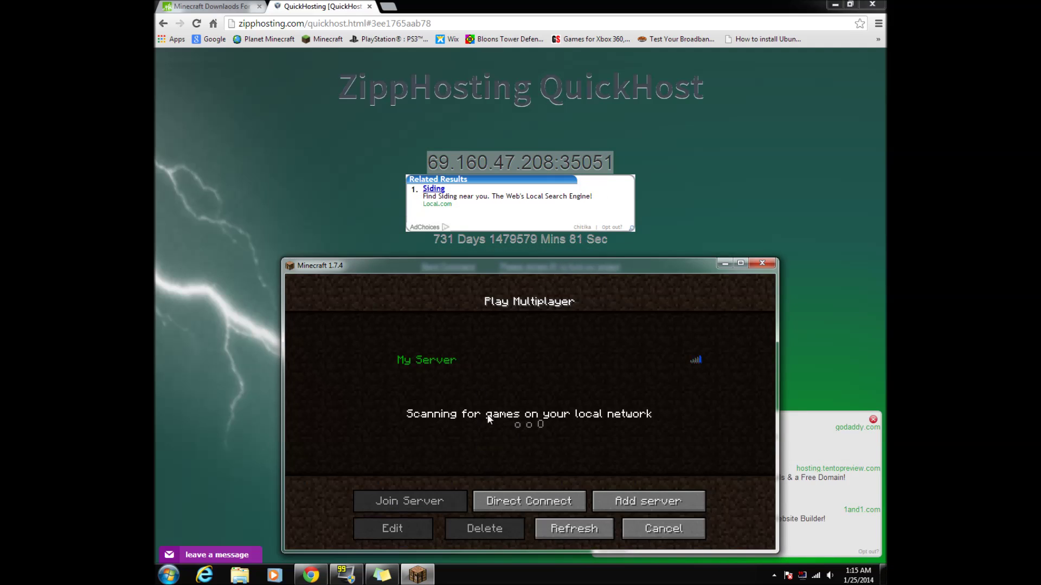
# Replace the server address of the saved entry My Server with the copied 69.160.47.208:35051.
pyautogui.click(488, 374)
pyautogui.click(480, 529)
pyautogui.click(580, 448)
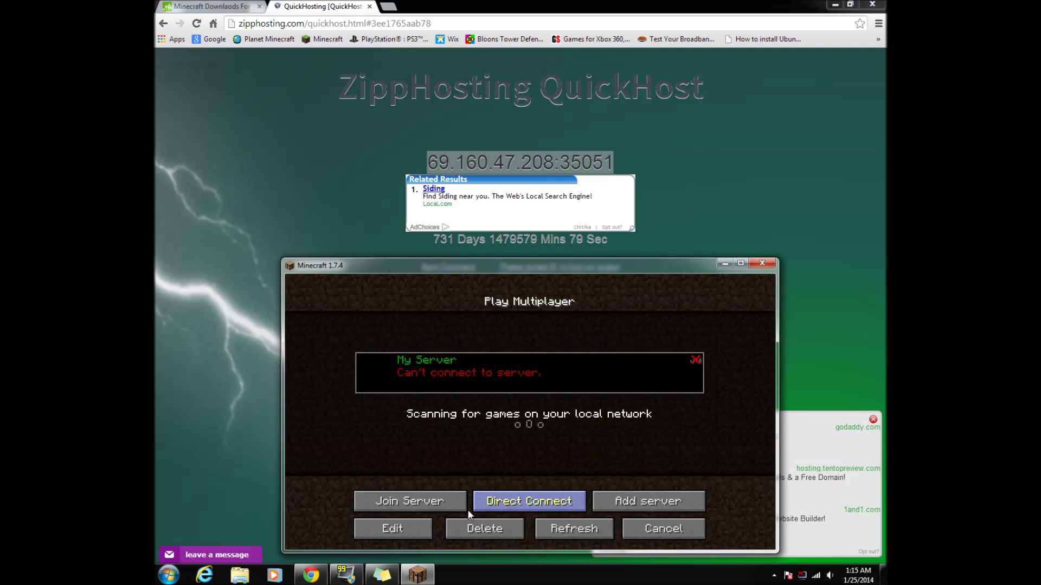
pyautogui.click(423, 528)
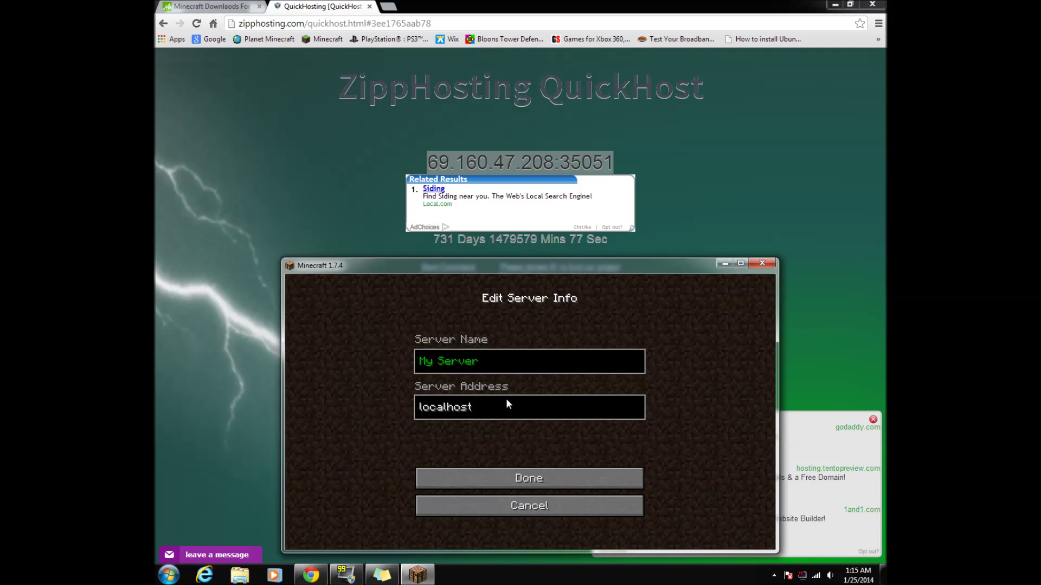
pyautogui.press('BackSpace')
pyautogui.press('BackSpace')
pyautogui.press('BackSpace')
pyautogui.press('BackSpace')
pyautogui.press('BackSpace')
pyautogui.press('BackSpace')
pyautogui.press('BackSpace')
pyautogui.press('BackSpace')
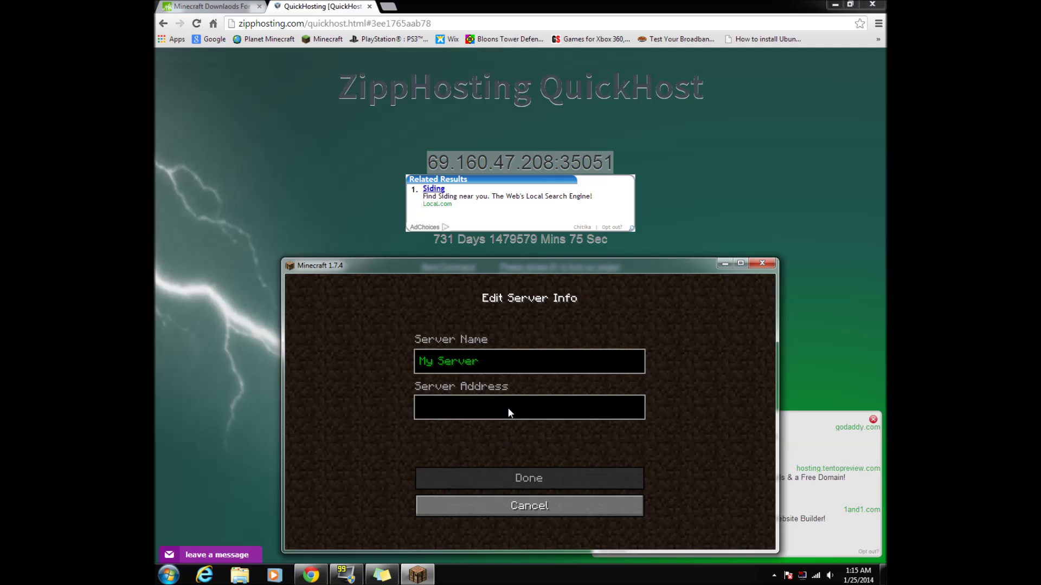
pyautogui.hotkey('ctrl', 'v')
pyautogui.click(513, 477)
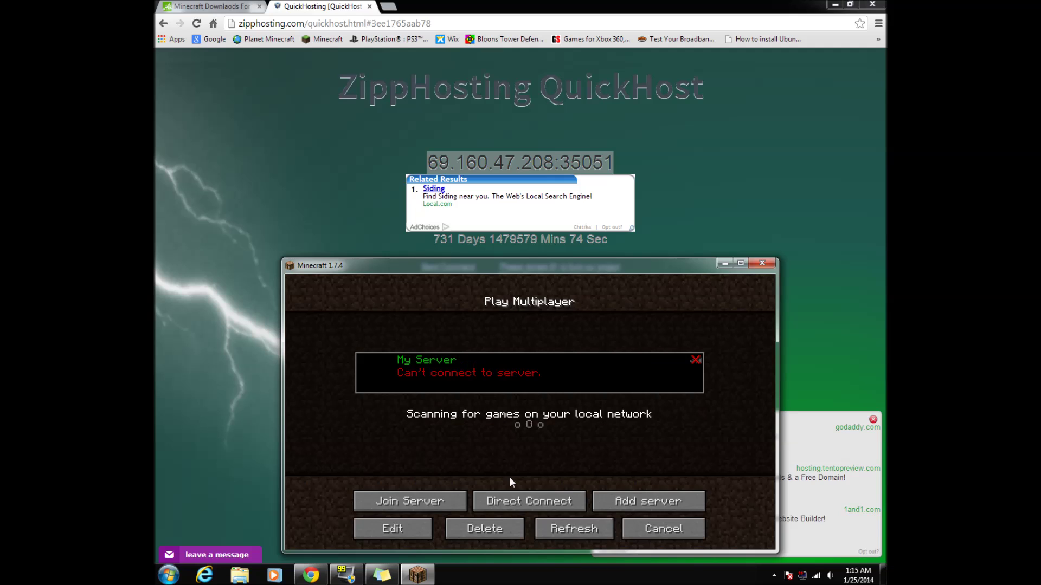
# Refresh the multiplayer list and try to join My Server.
pyautogui.click(579, 535)
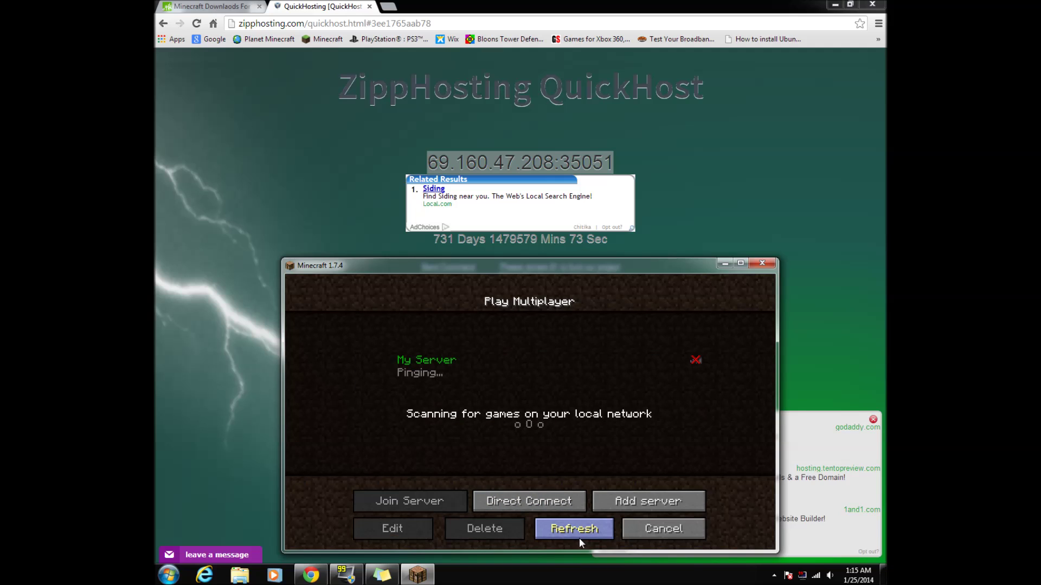
pyautogui.click(506, 374)
pyautogui.click(447, 502)
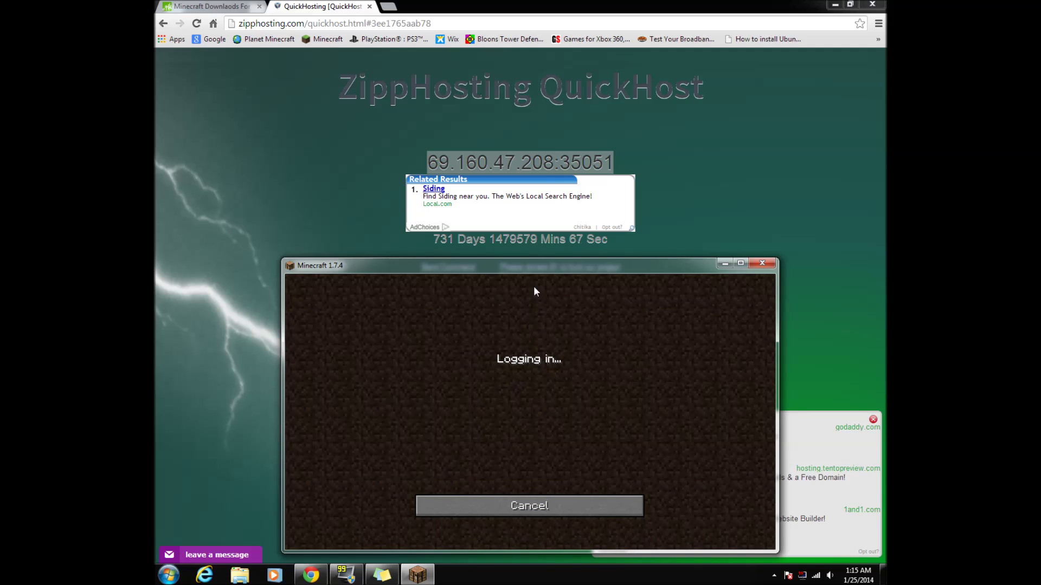
pyautogui.moveTo(536, 273); pyautogui.dragTo(538, 308)
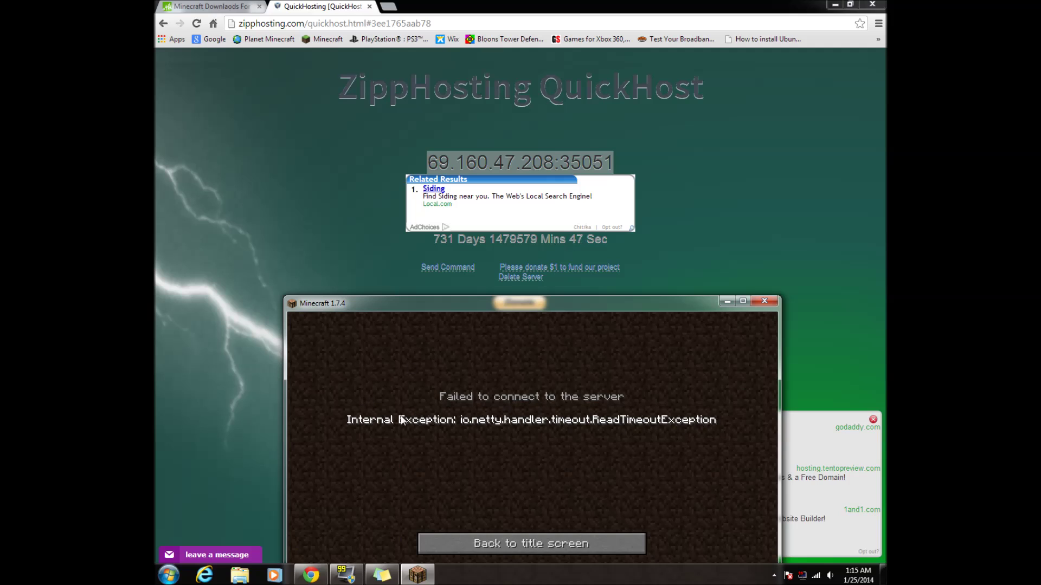
# Quit Minecraft from its title screen and relaunch it from the desktop, starting the game with the selected profile.
pyautogui.click(504, 542)
pyautogui.click(647, 563)
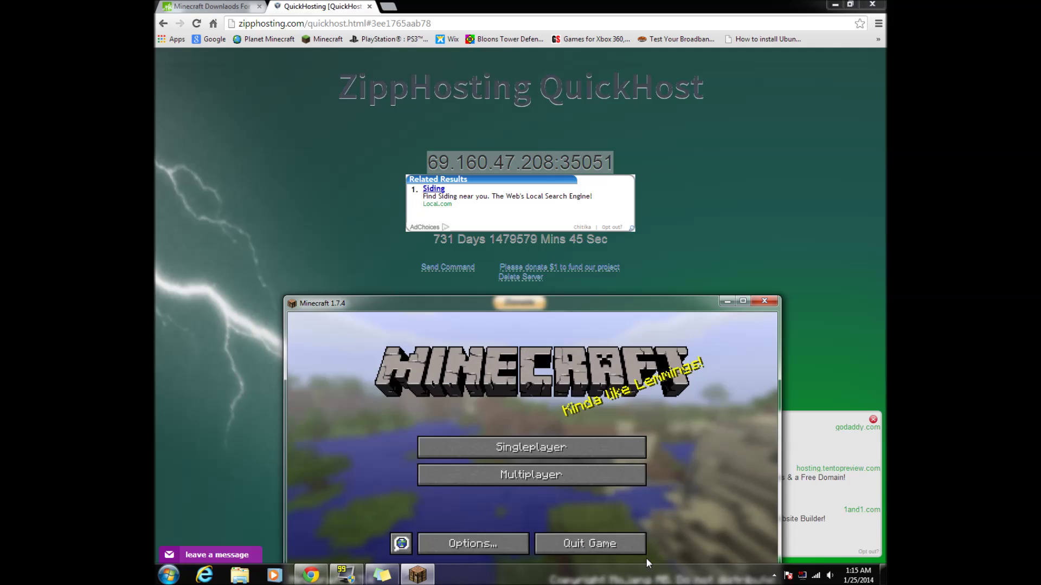
pyautogui.click(585, 544)
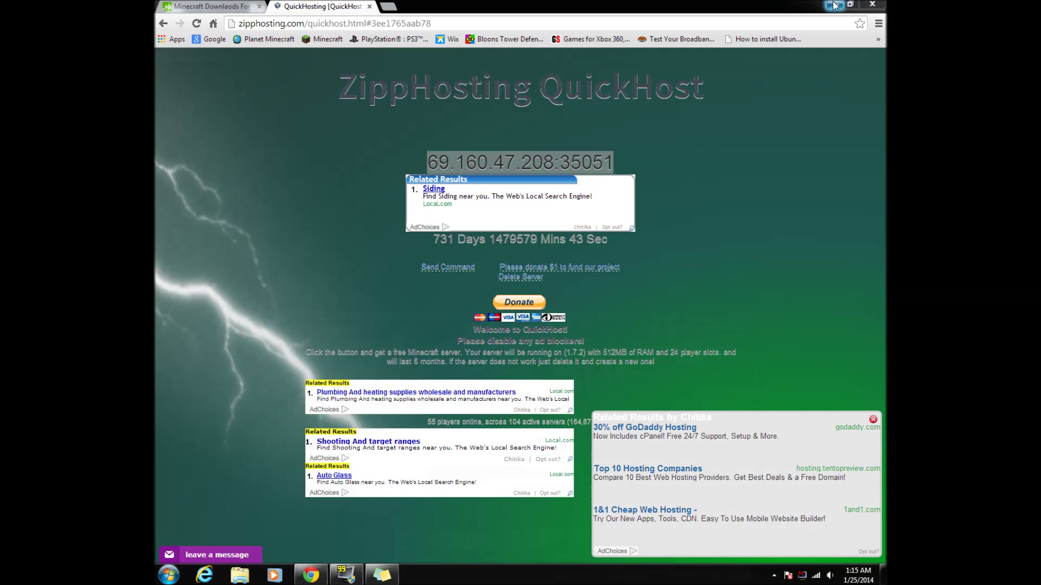
pyautogui.click(850, 5)
pyautogui.doubleClick(174, 304)
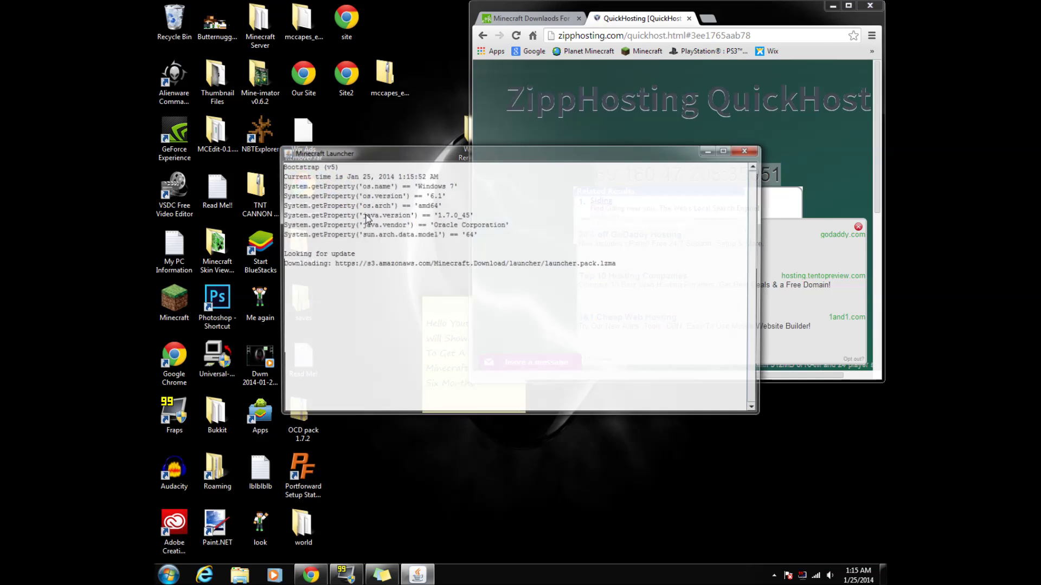
pyautogui.click(849, 6)
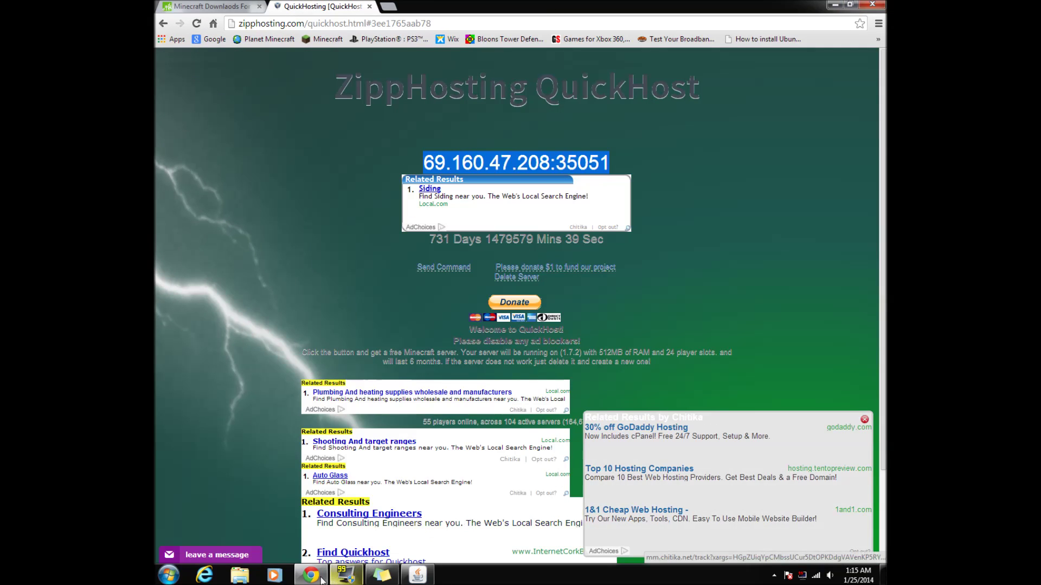
pyautogui.click(311, 575)
pyautogui.click(312, 575)
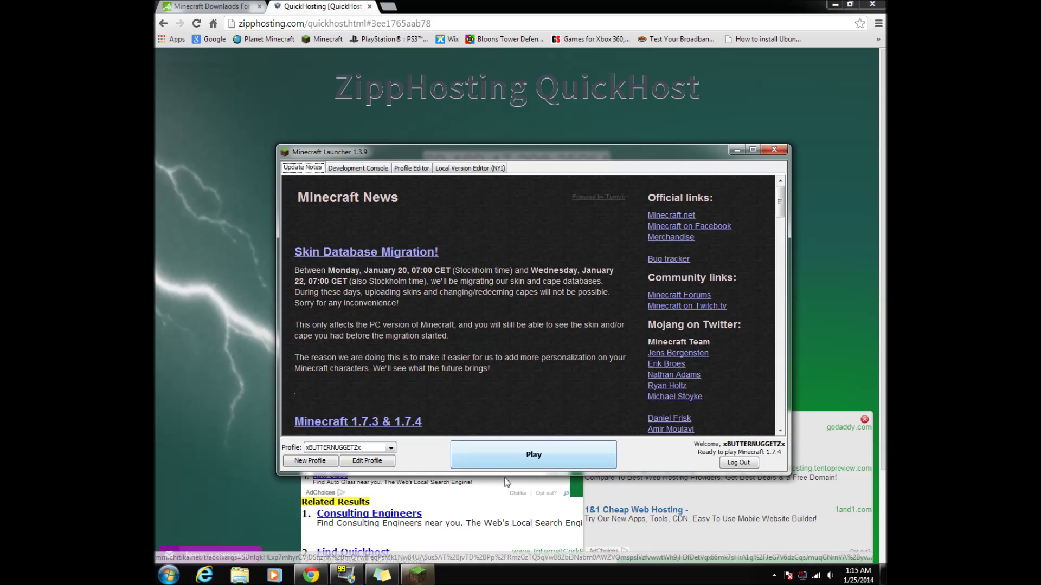
pyautogui.click(521, 460)
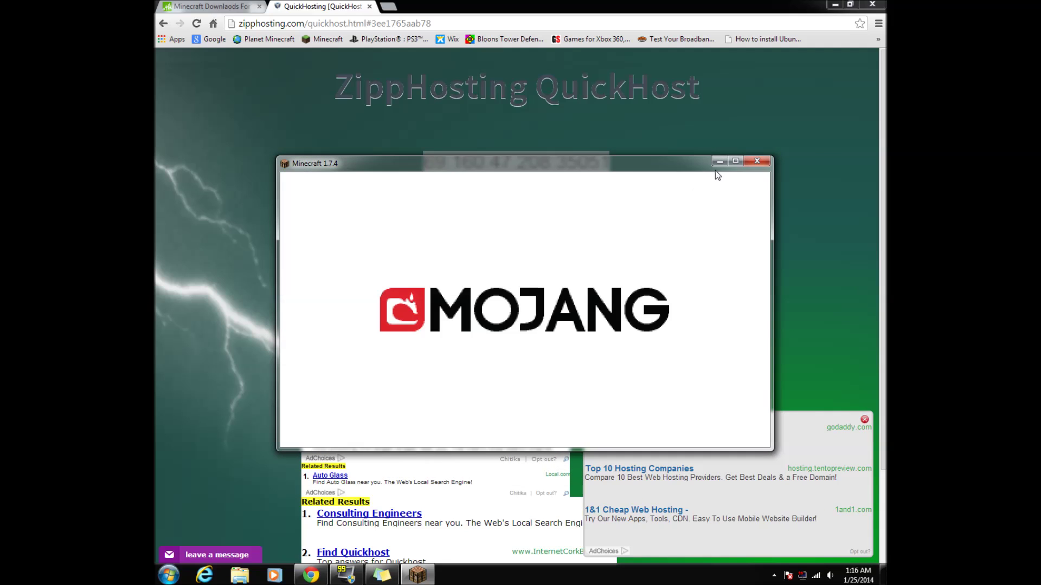
# Join My Server from the multiplayer list and move the game window down to keep the web page readable.
pyautogui.moveTo(645, 163); pyautogui.dragTo(643, 249)
pyautogui.click(570, 423)
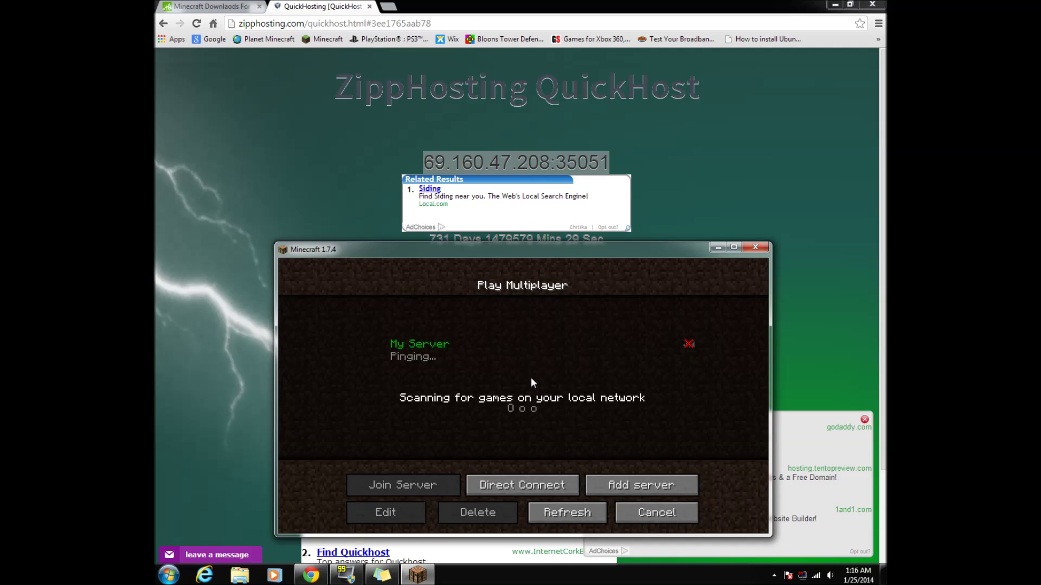
pyautogui.click(517, 352)
pyautogui.click(437, 483)
pyautogui.moveTo(519, 254); pyautogui.dragTo(522, 327)
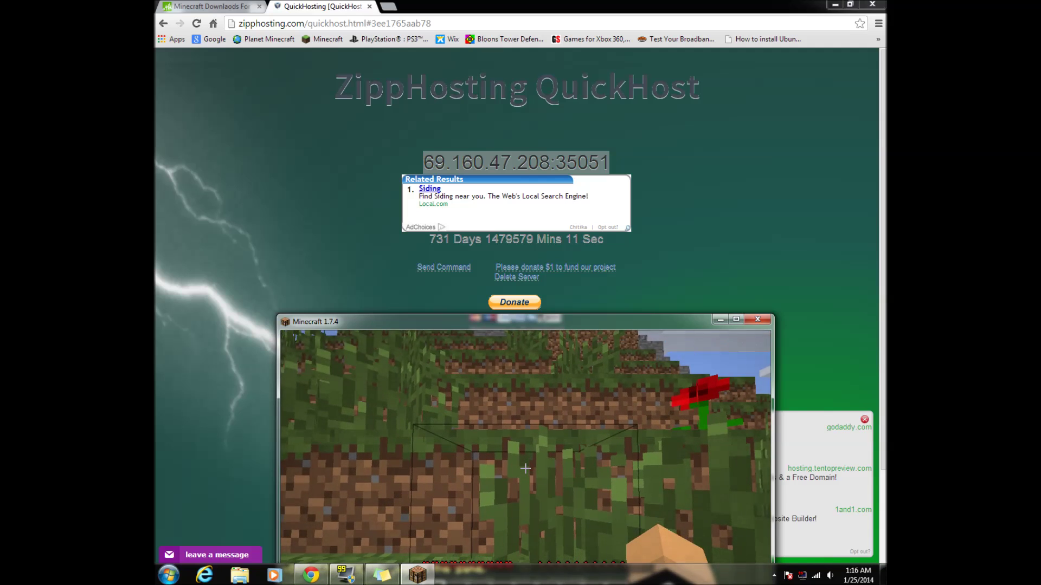
# Pause the game to bring its window fully onto the screen, and resume playing.
pyautogui.press('Escape')
pyautogui.moveTo(579, 326); pyautogui.dragTo(576, 277)
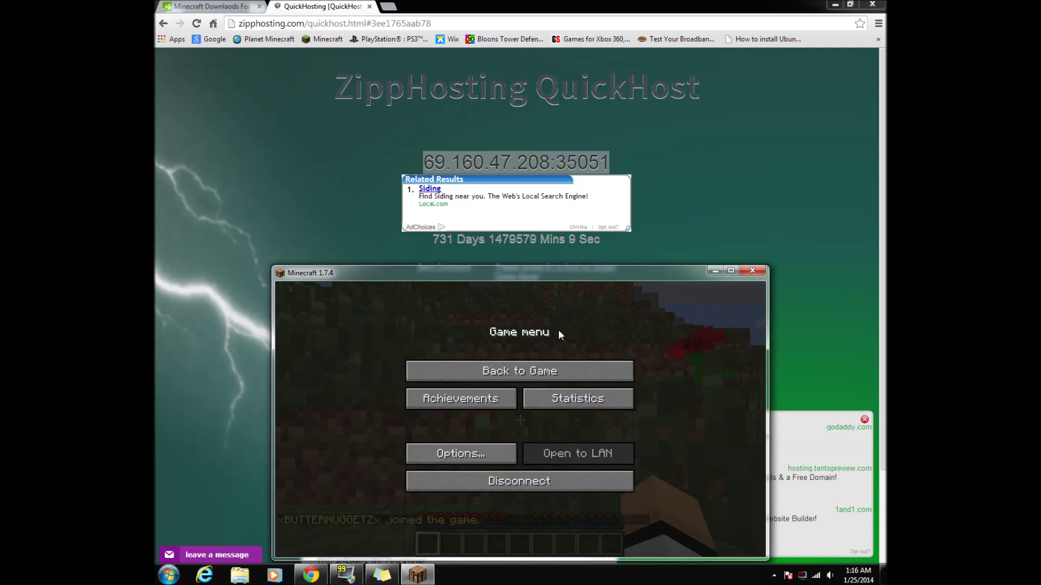
pyautogui.click(545, 374)
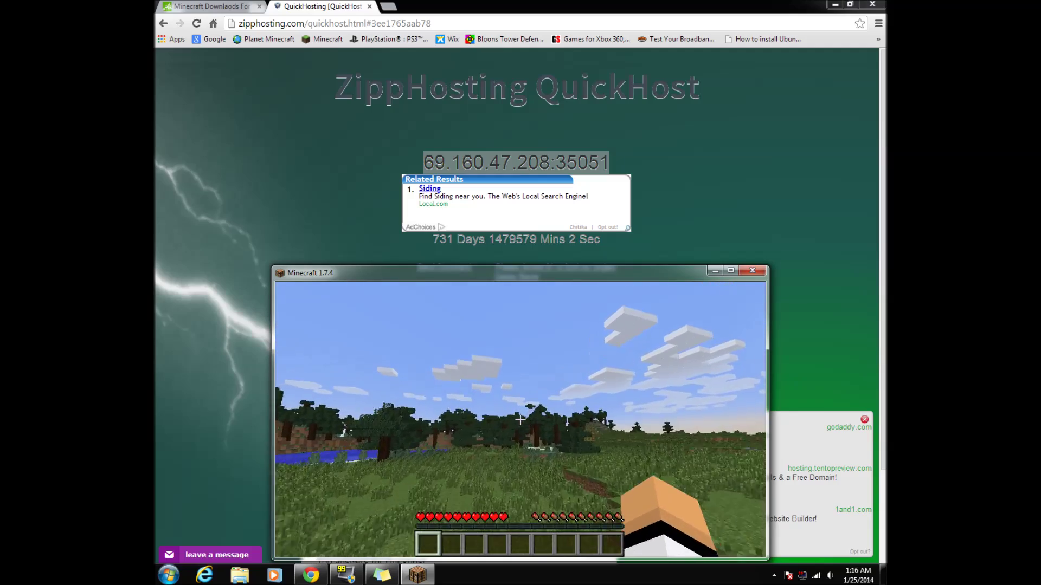
# Open the QuickHost page's server command entry and arrange the browser beside the paused Minecraft window.
pyautogui.press('Escape')
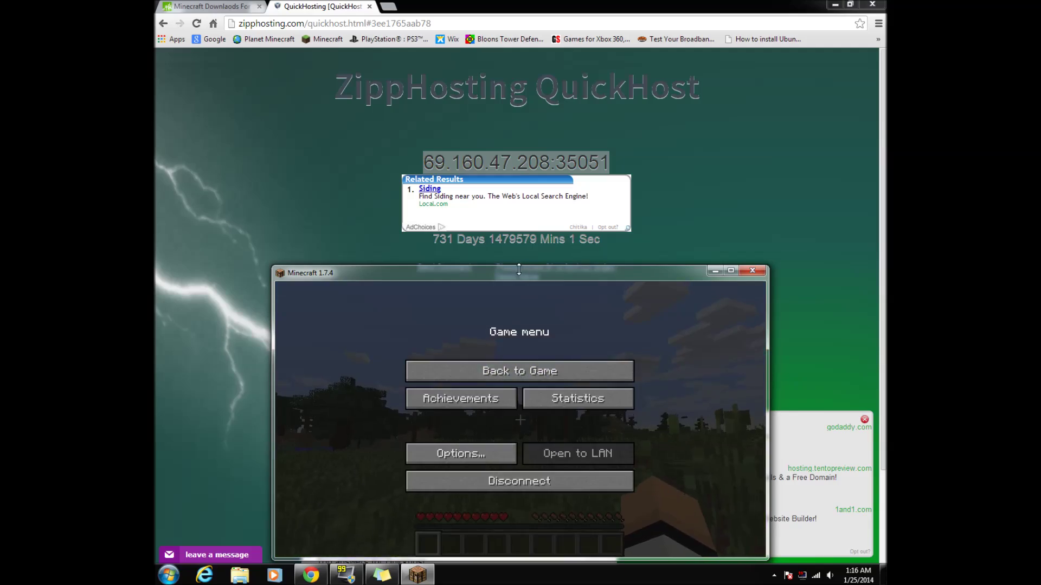
pyautogui.moveTo(521, 273); pyautogui.dragTo(791, 160)
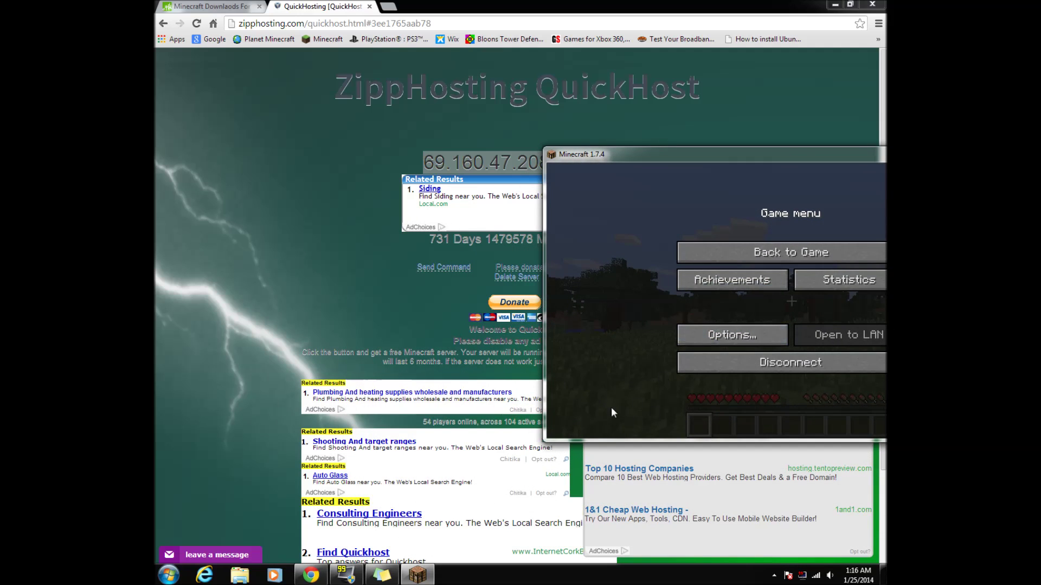
pyautogui.click(443, 267)
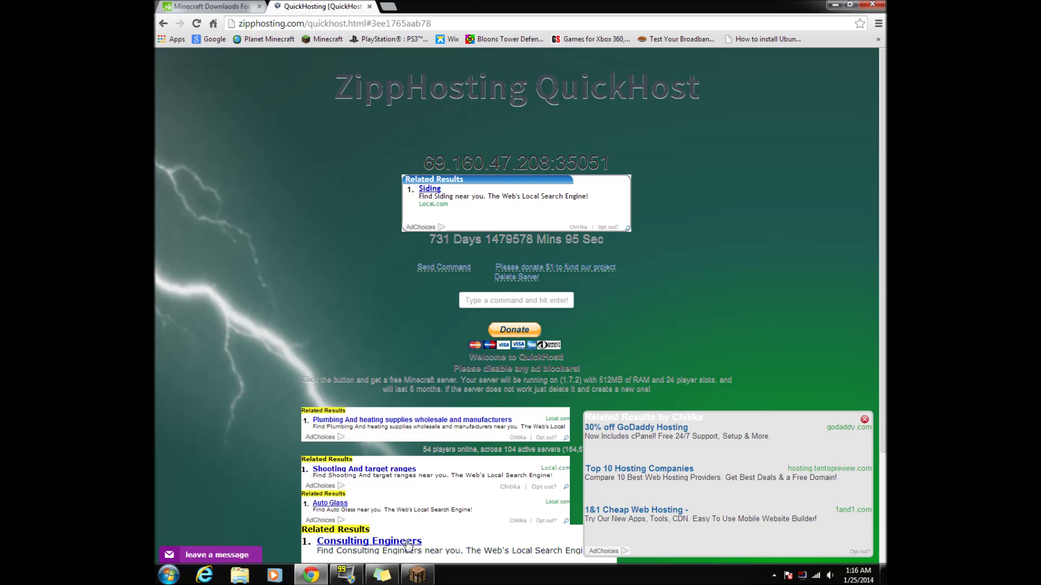
pyautogui.click(417, 575)
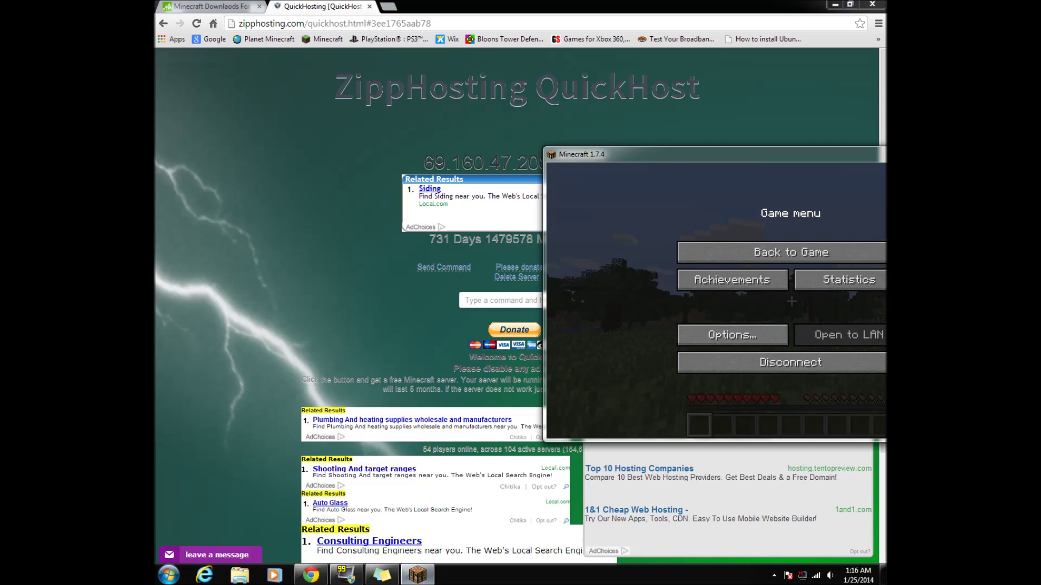
pyautogui.click(850, 5)
pyautogui.moveTo(718, 30); pyautogui.dragTo(430, 85)
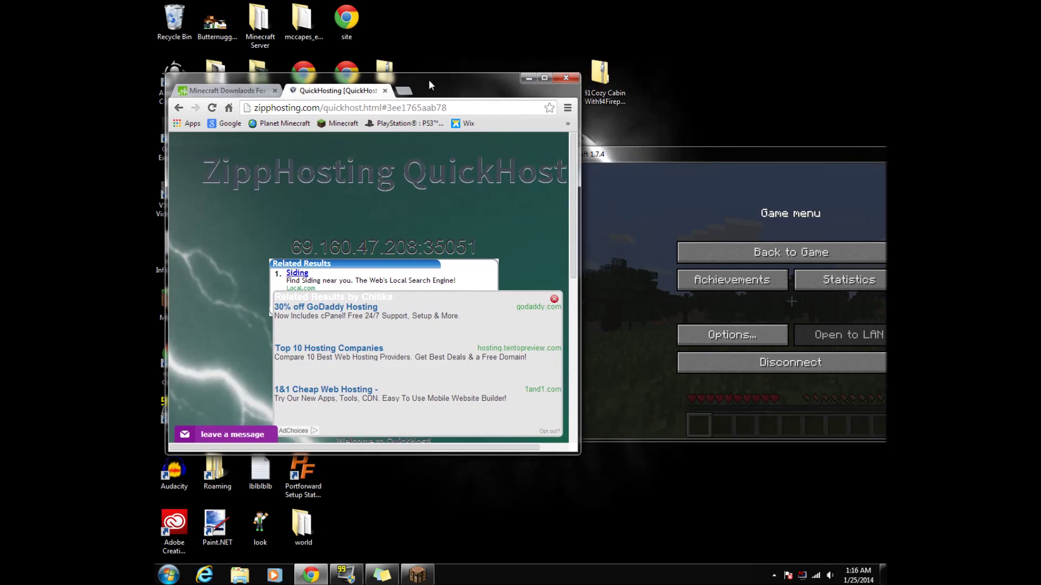
pyautogui.moveTo(644, 157); pyautogui.dragTo(715, 151)
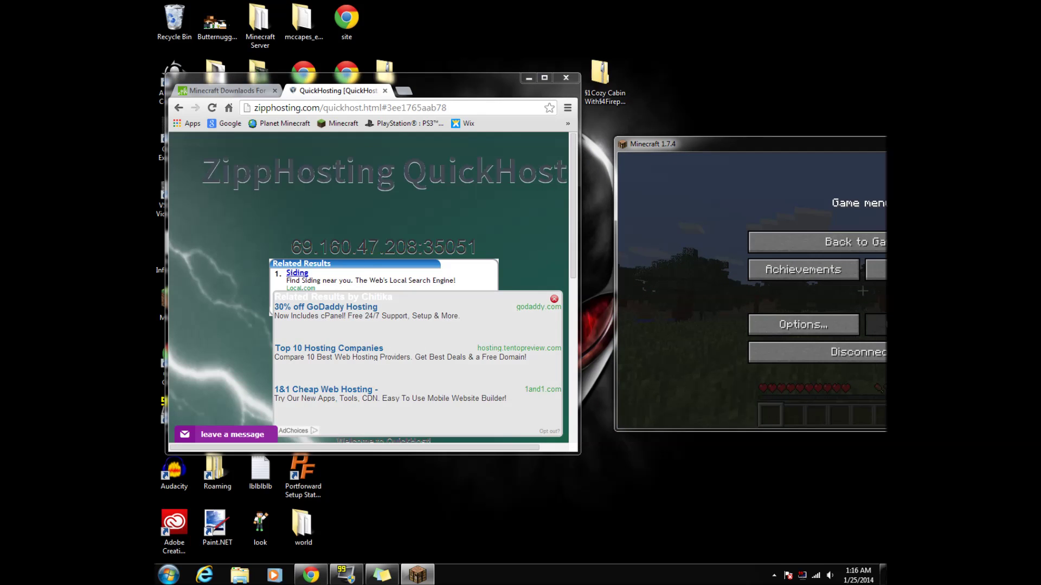
# Send the server the command op with the player's username, followed by the command time set day.
pyautogui.scroll(-3, 229, 311)
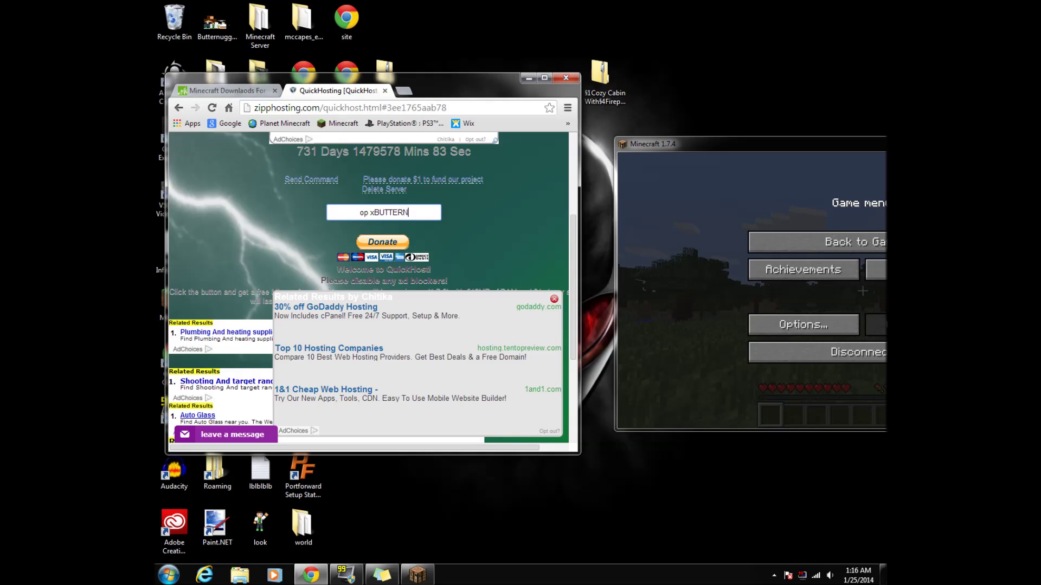
pyautogui.write('GETZx')
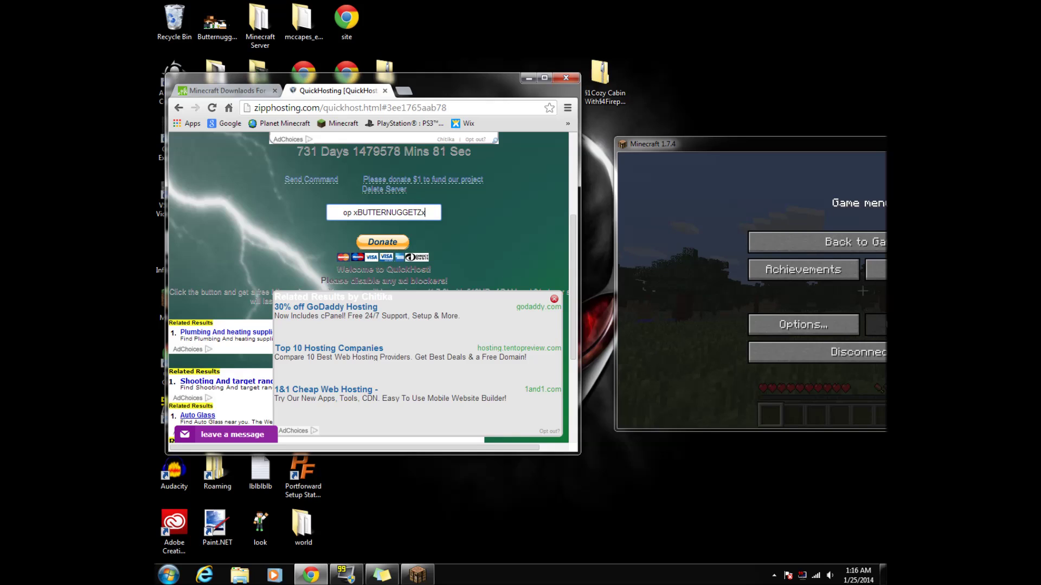
pyautogui.press('Return')
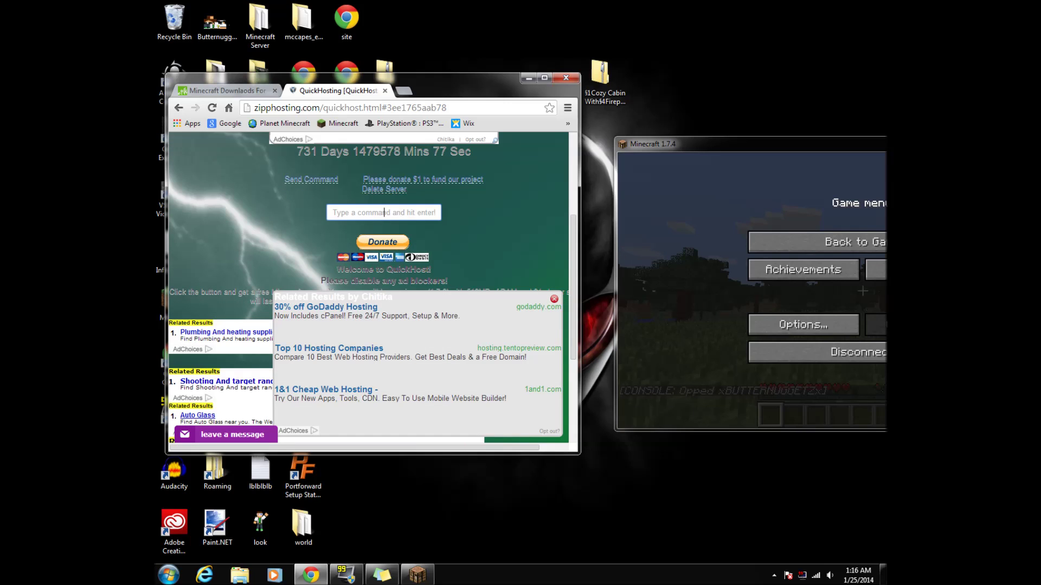
pyautogui.write('time set day')
pyautogui.press('Return')
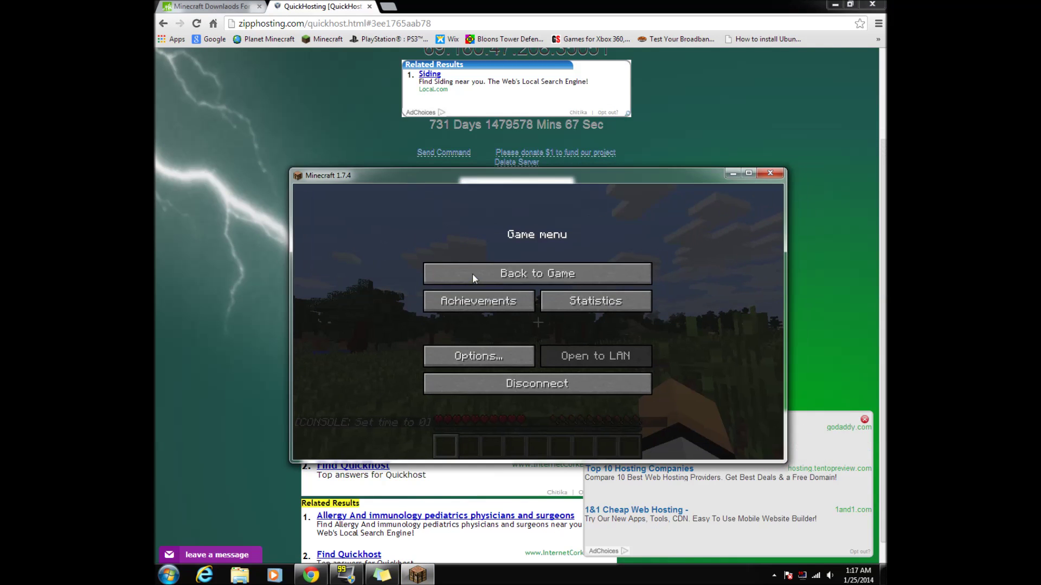
# Return to the game to look at the world in daylight, and disconnect from the server.
pyautogui.click(472, 273)
pyautogui.moveTo(538, 322)
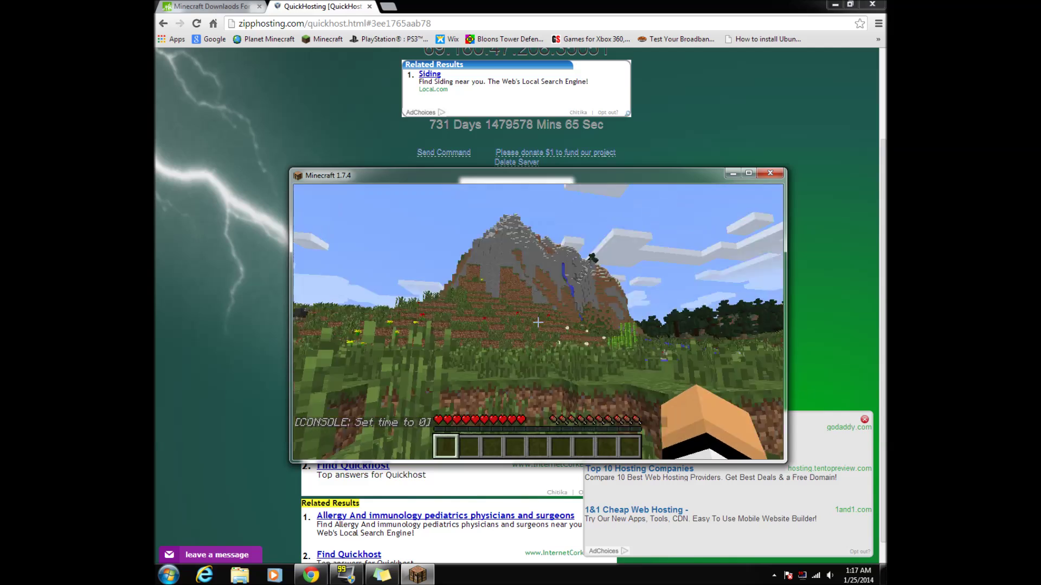
pyautogui.press('Escape')
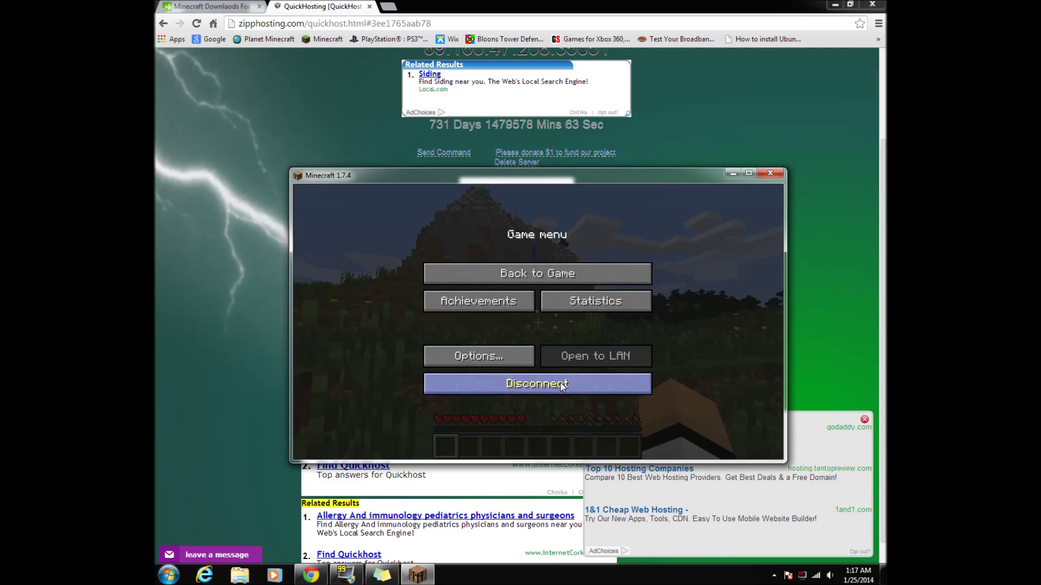
pyautogui.click(542, 383)
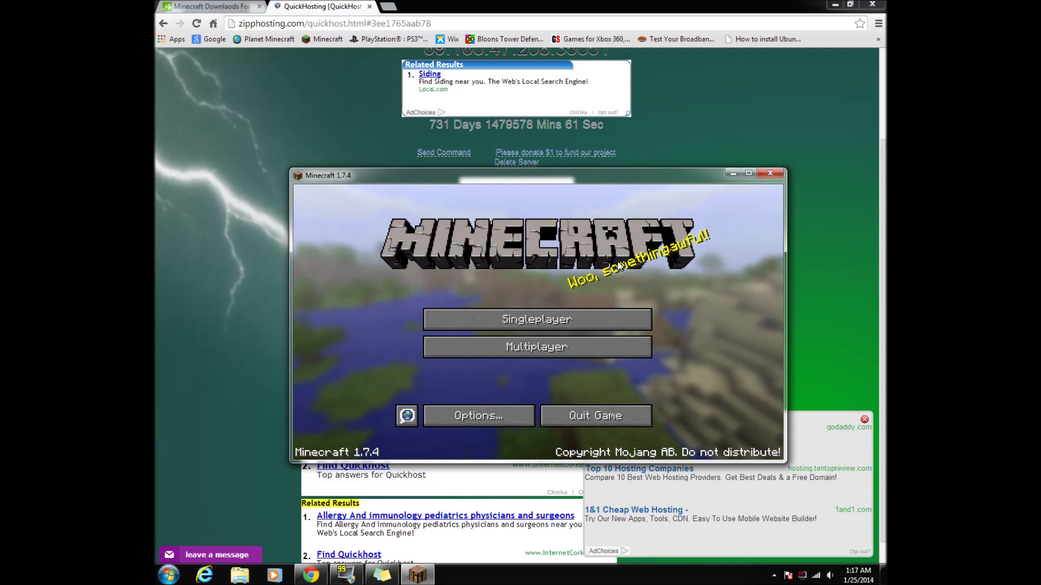